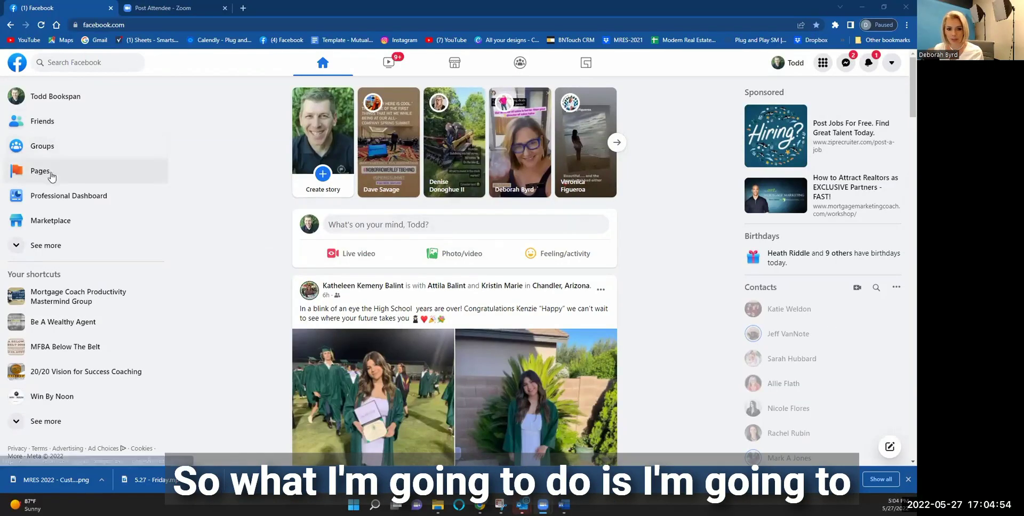
Step: Open Pages from the home feed sidebar to list Win By Noon and the other managed pages
left_click(24, 178)
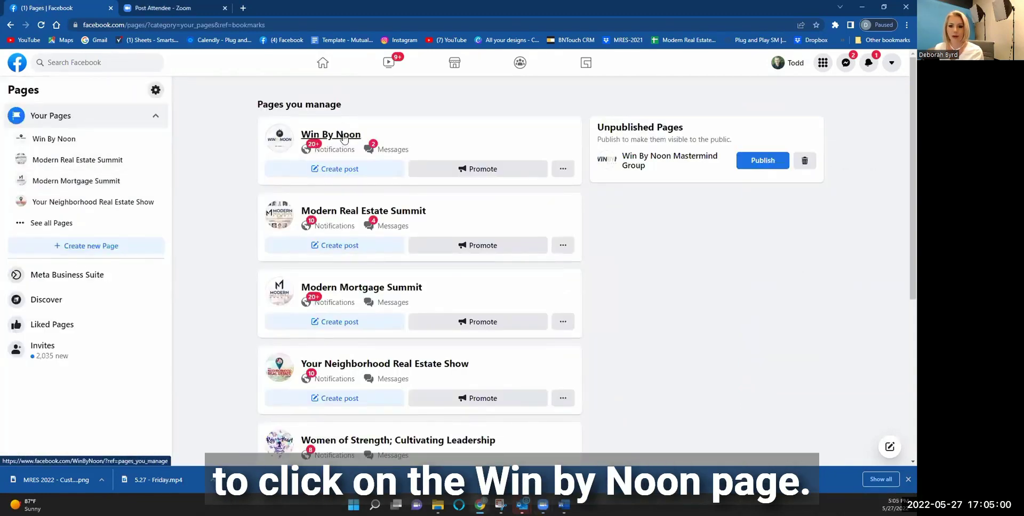
Step: Go to the Win By Noon page's Events section and start creating a new event
left_click(345, 140)
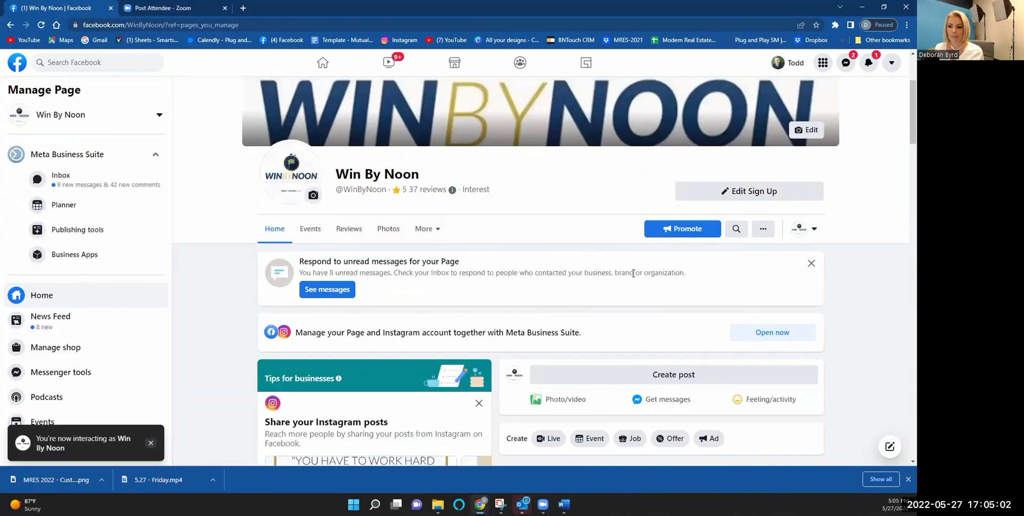
scroll(54, 320, "down", 2)
left_click(50, 323)
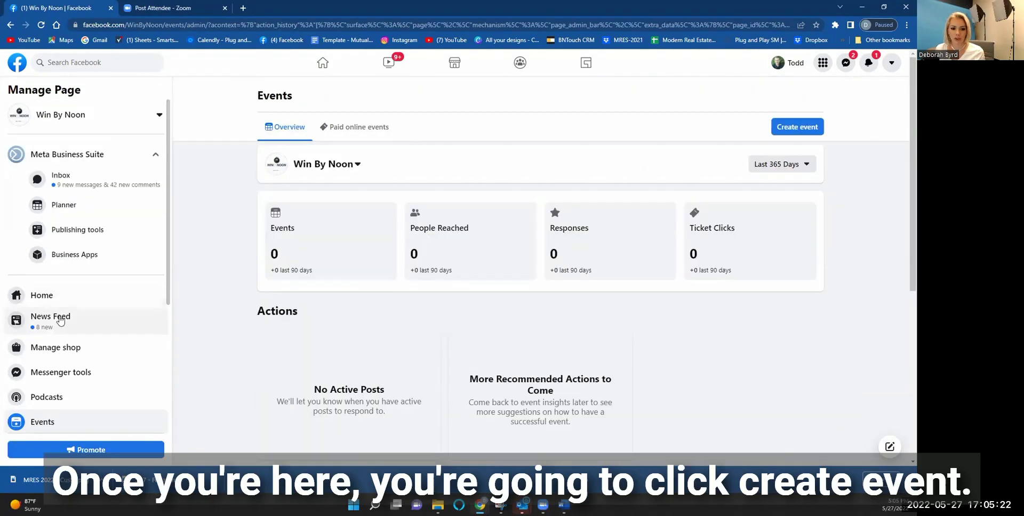
left_click(791, 132)
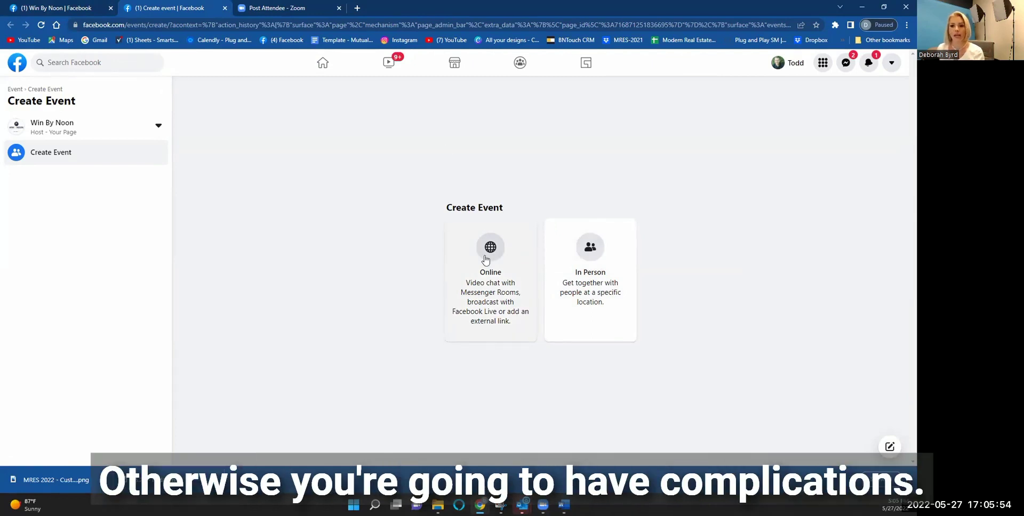
Step: Make an in-person event named 'Modern Real Estate Summit' starting June 8, 2022
left_click(590, 260)
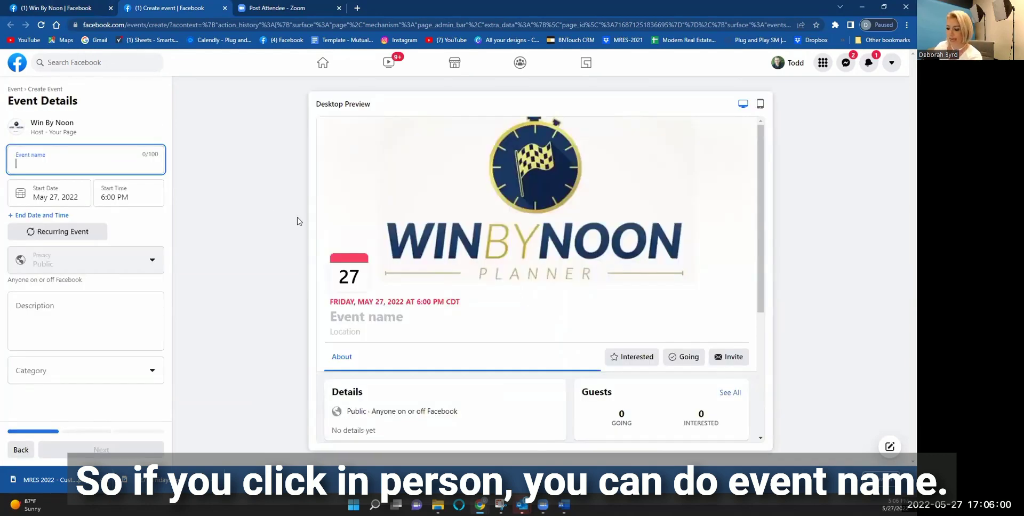
type("Modern Real ")
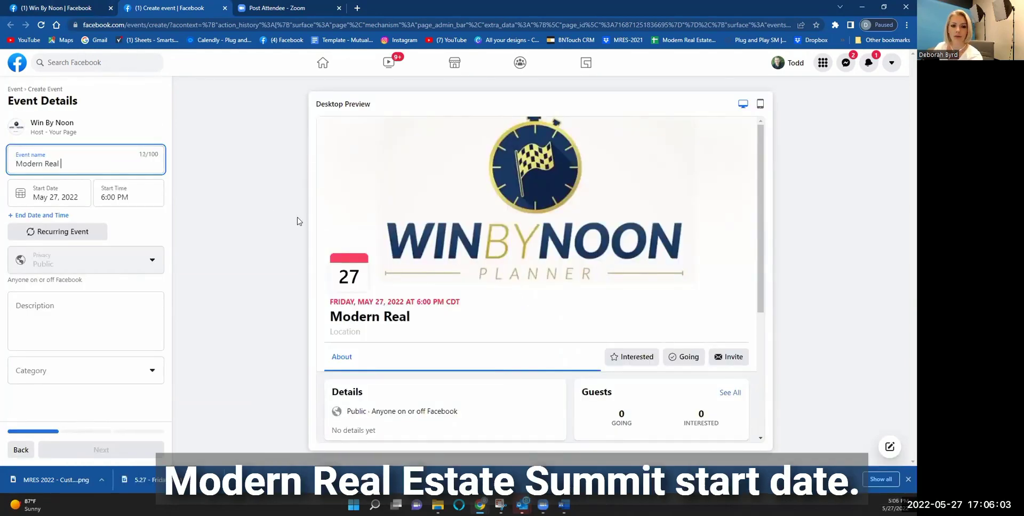
type("Estate Summit")
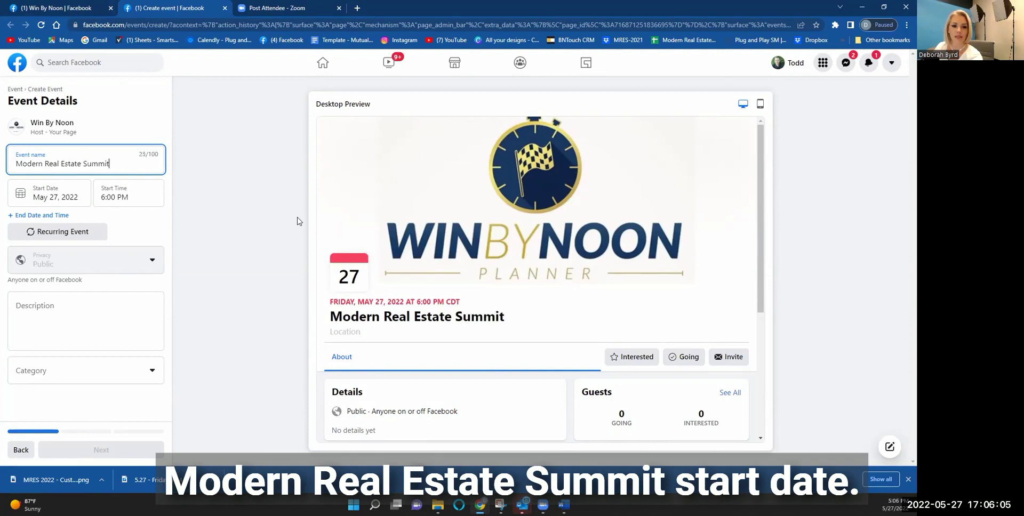
left_click(59, 198)
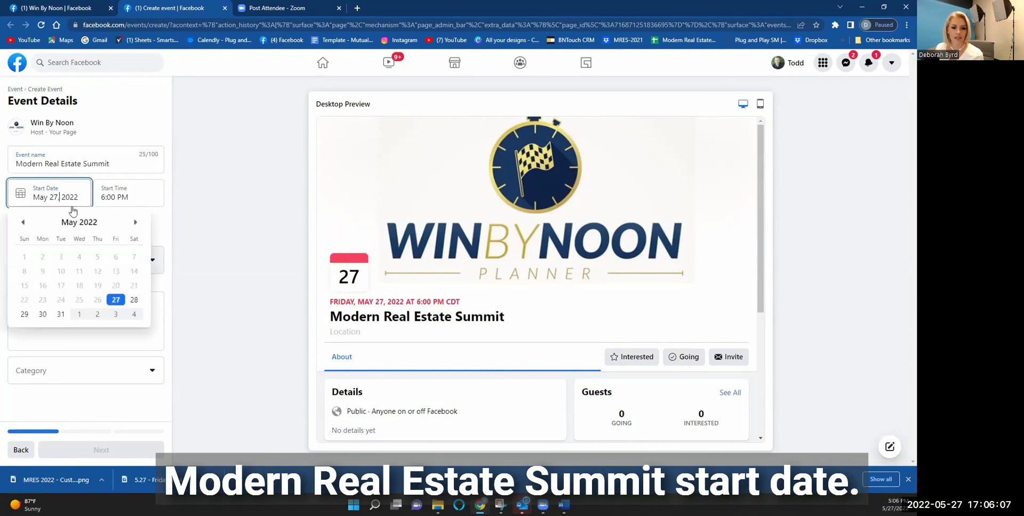
left_click(136, 222)
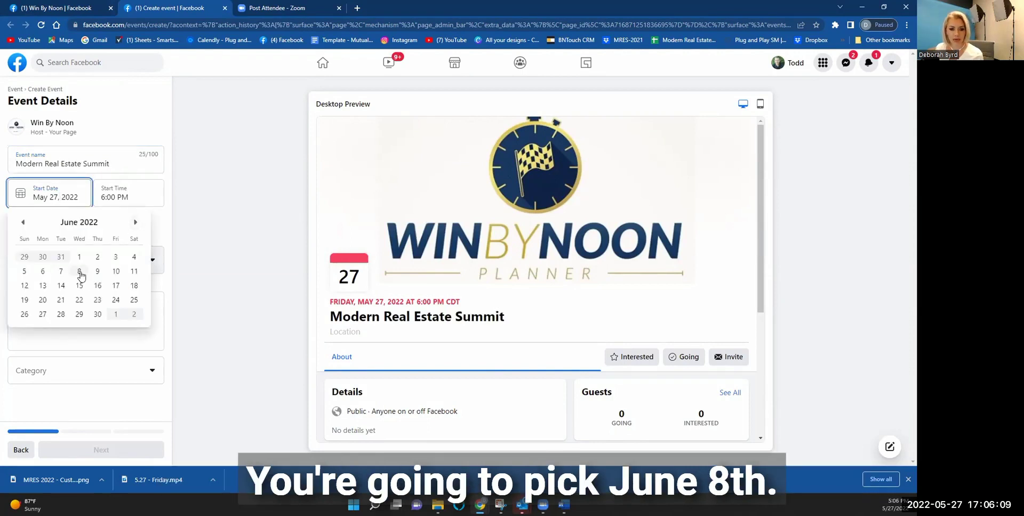
left_click(79, 272)
Step: Set the event's start time to 12:00 PM
left_click(110, 197)
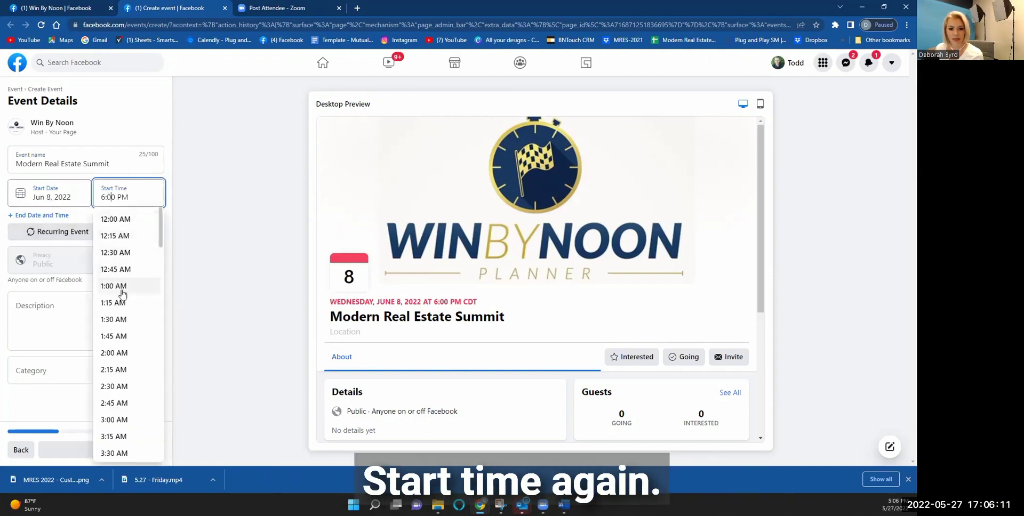
scroll(123, 309, "down", 3)
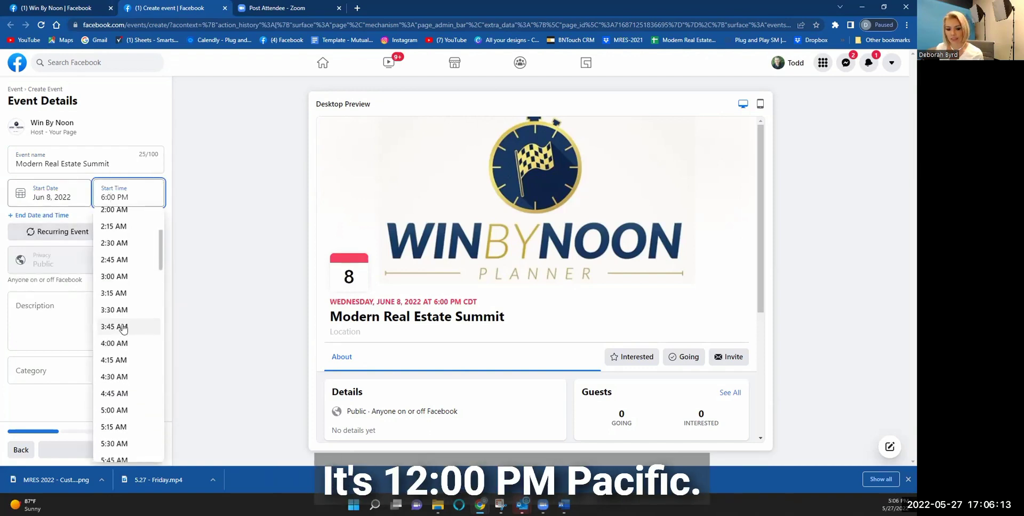
scroll(123, 328, "down", 4)
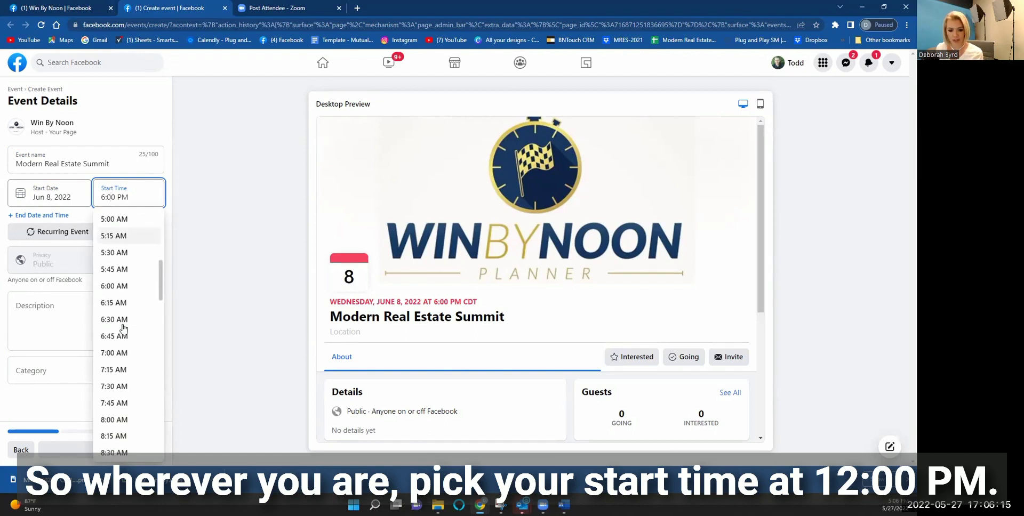
scroll(123, 328, "down", 8)
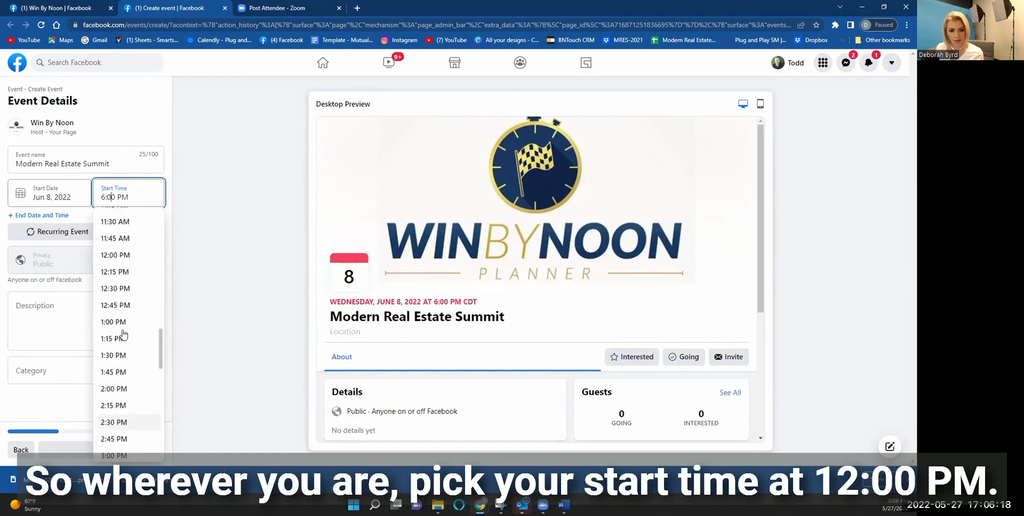
left_click(114, 255)
left_click(55, 307)
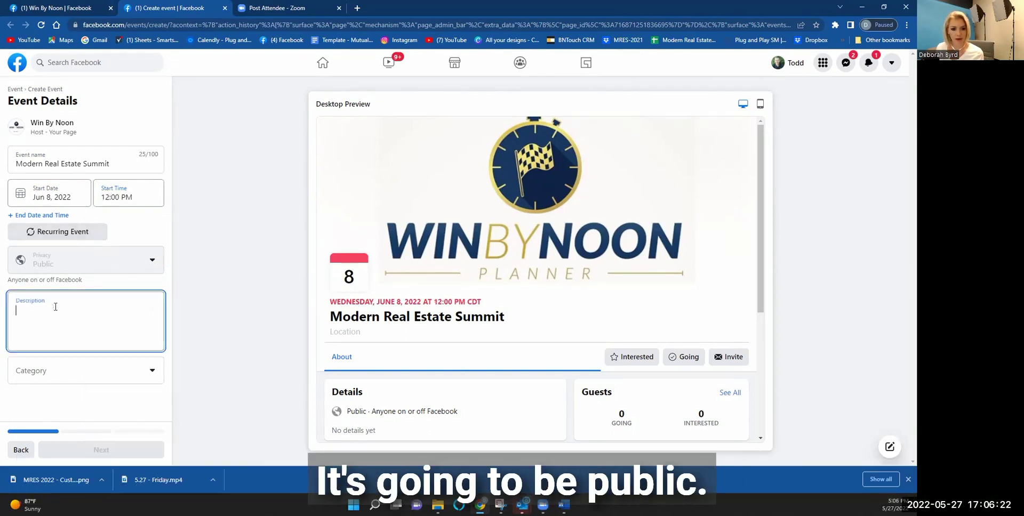
left_click(128, 195)
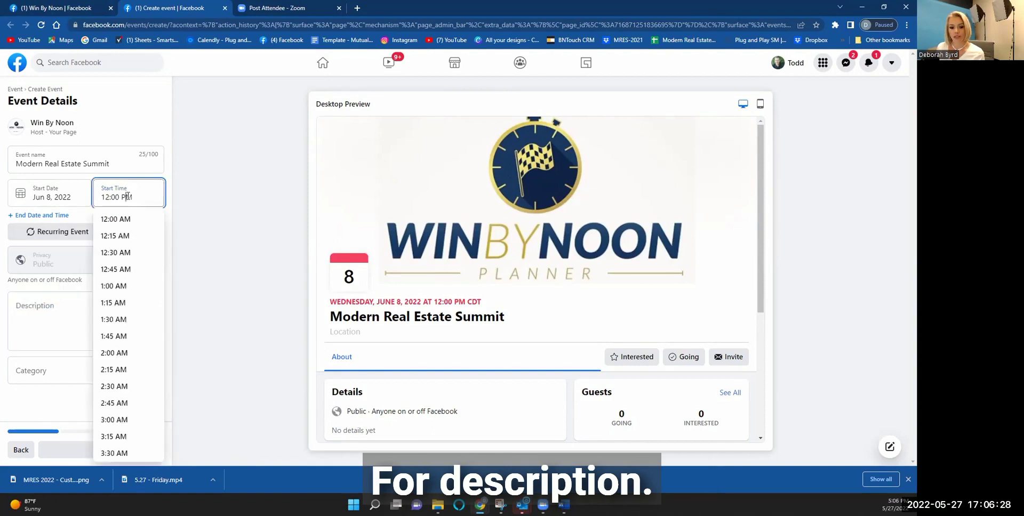
left_click(129, 195)
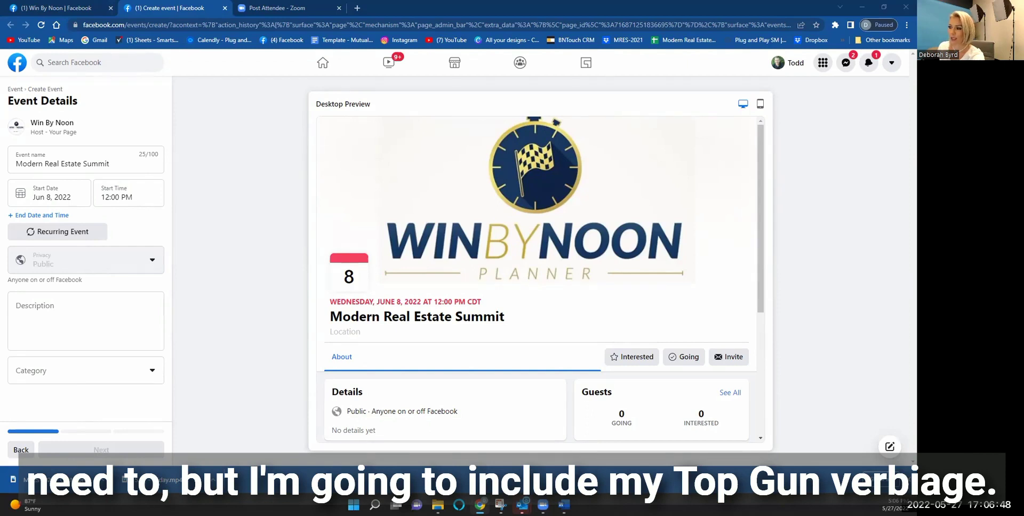
Step: Paste the Top Gun invitation text into the event description
left_click(29, 305)
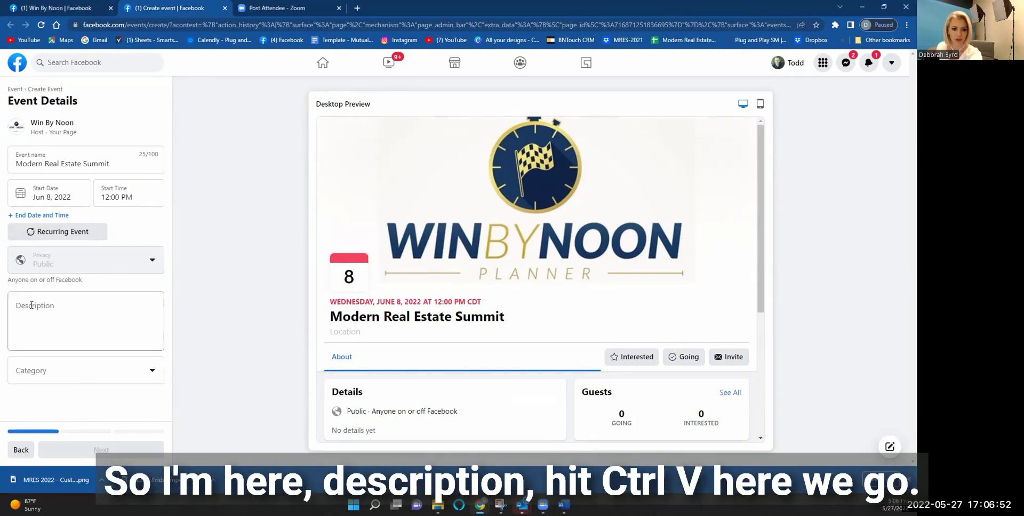
key("ctrl+v")
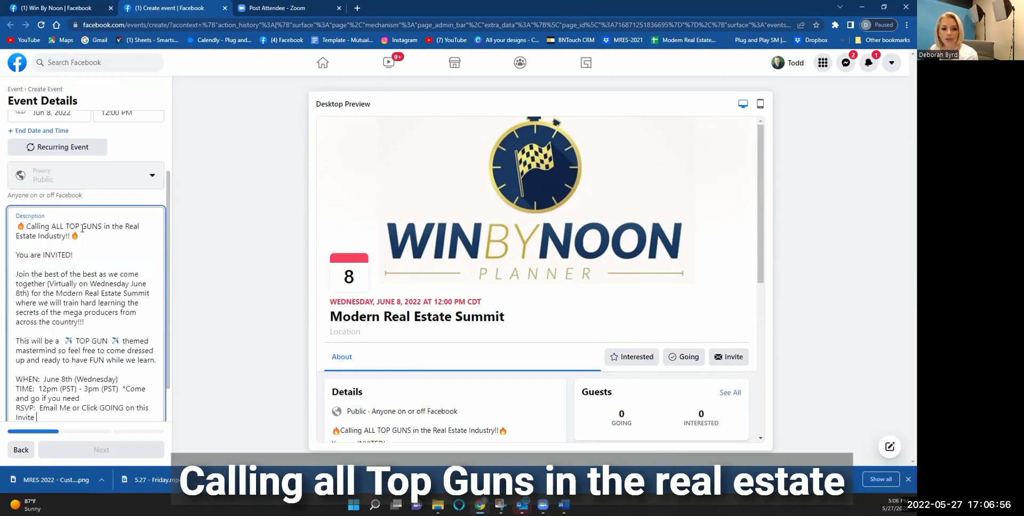
left_click(54, 254)
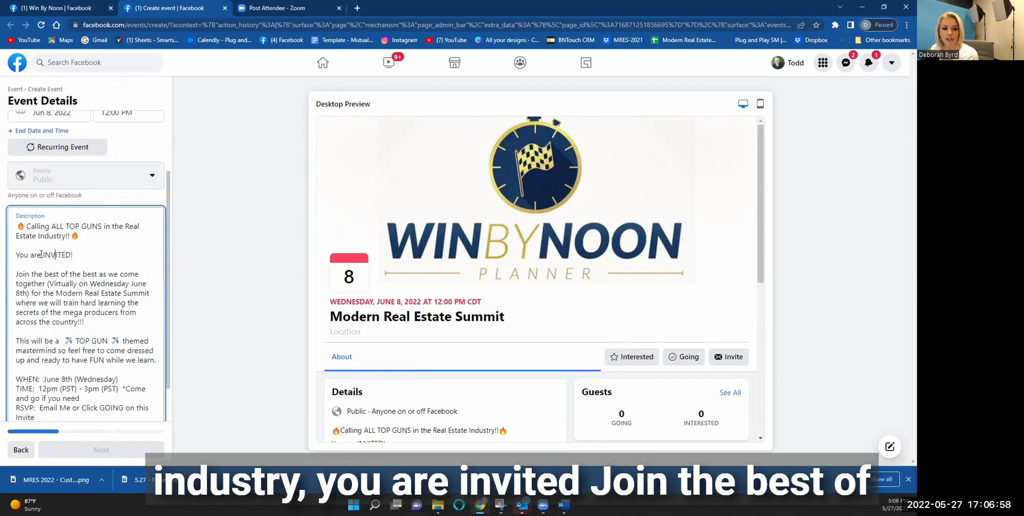
left_click(78, 284)
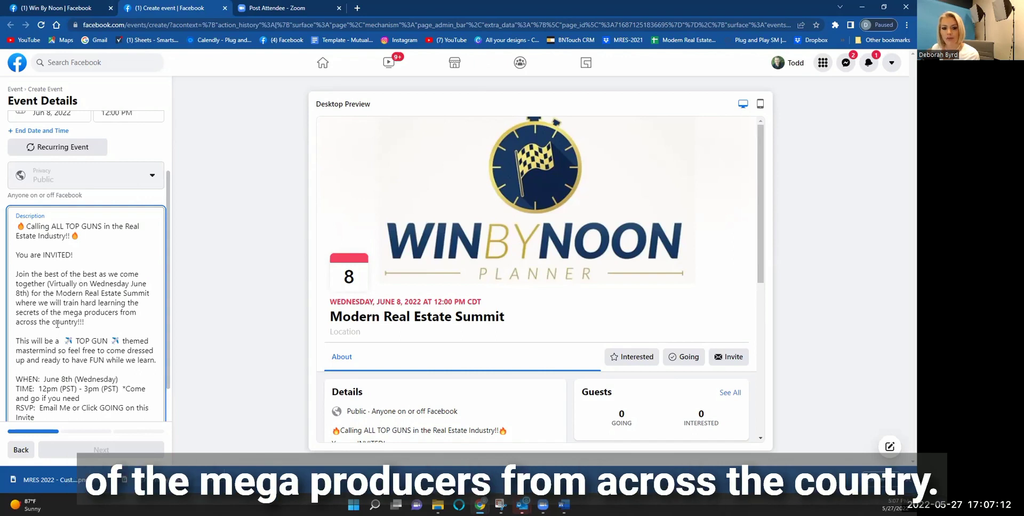
Step: Delete the '*Come and go if you need' note from the TIME line and adjust the RSVP line
scroll(57, 322, "down", 1)
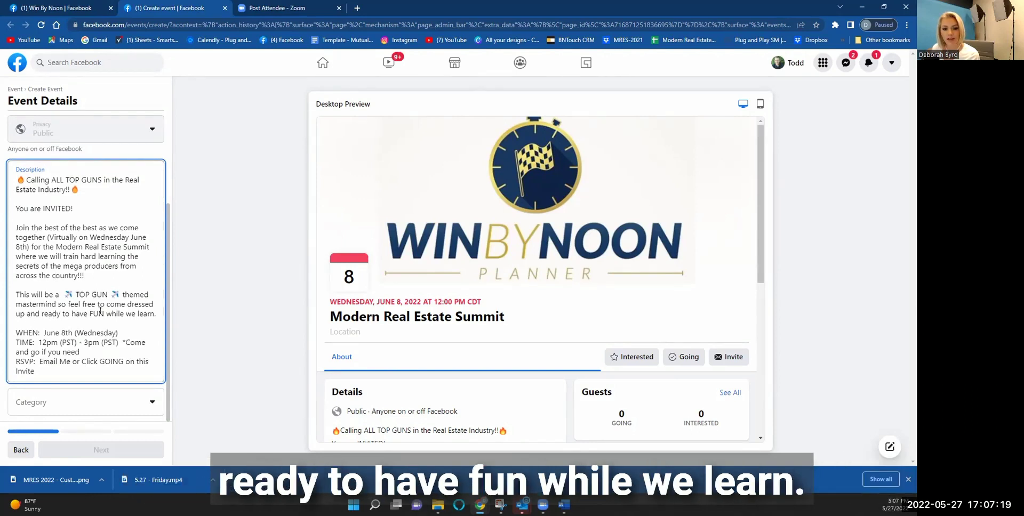
left_click(51, 333)
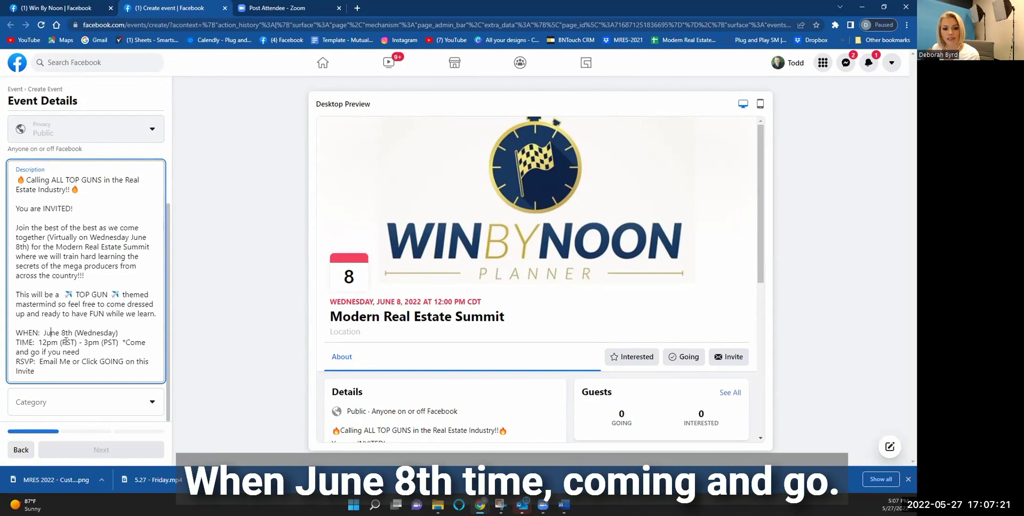
left_click(99, 351)
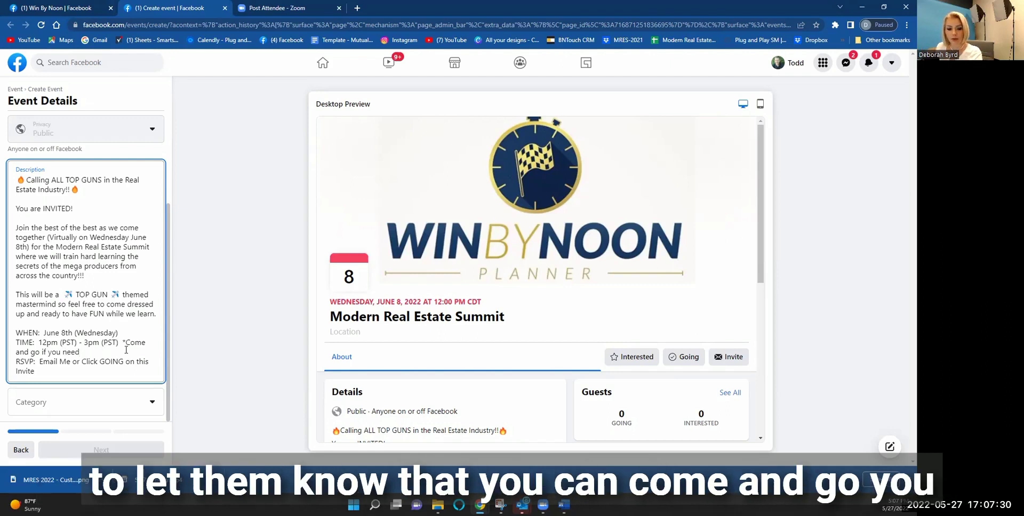
left_click_drag(126, 349, 122, 343)
key("BackSpace")
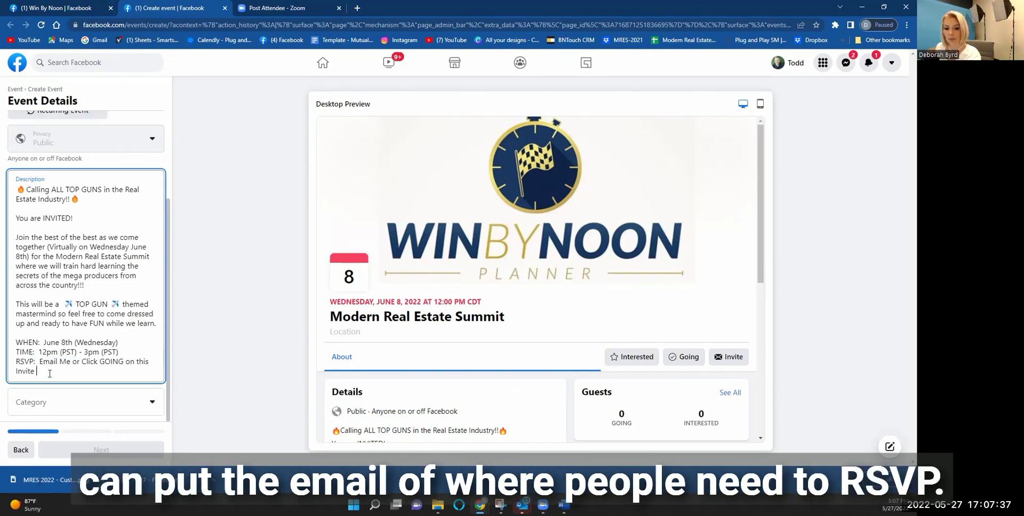
left_click_drag(43, 369, 40, 363)
left_click(39, 365)
left_click(152, 402)
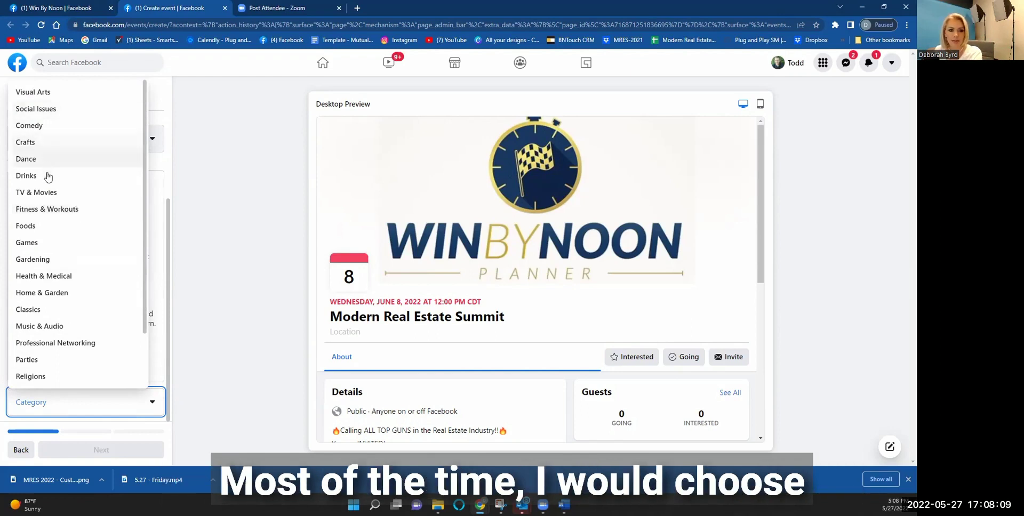
Step: Set the category to Professional Networking and the location to Plug and Play SM
left_click(62, 343)
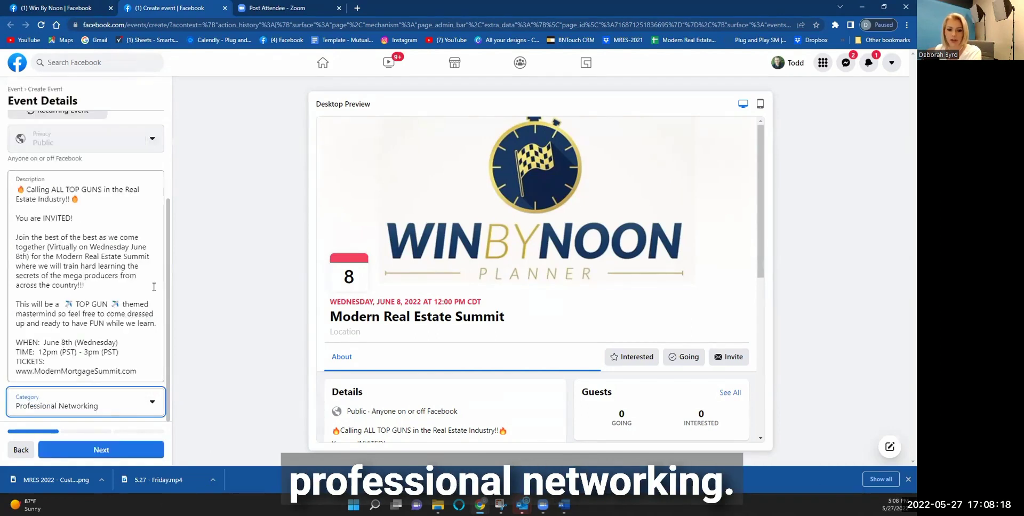
left_click(99, 452)
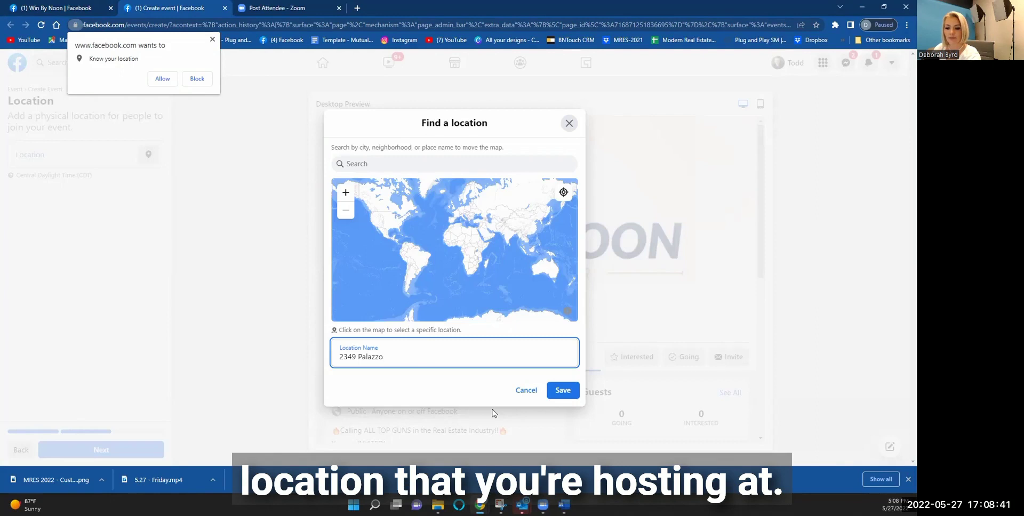
type("L")
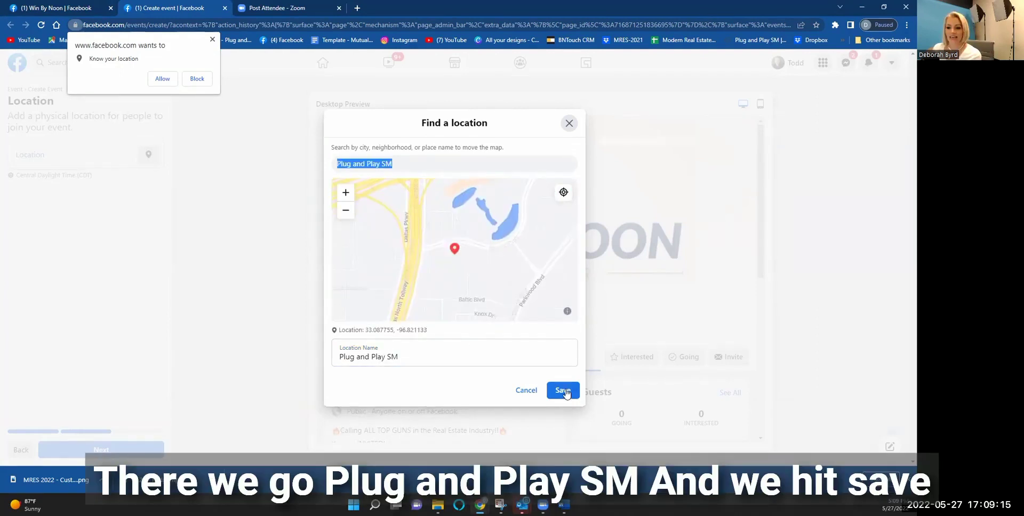
left_click(564, 391)
left_click(124, 450)
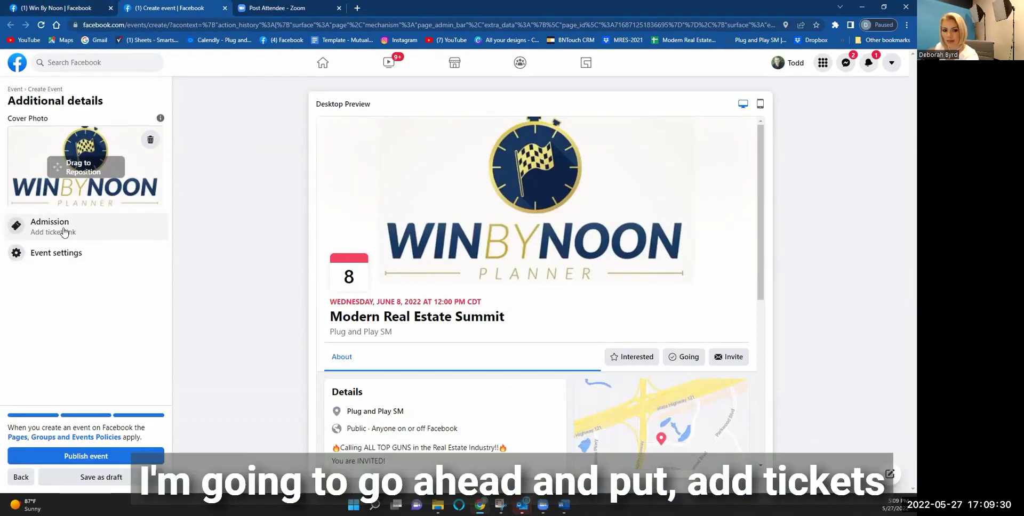
left_click(65, 233)
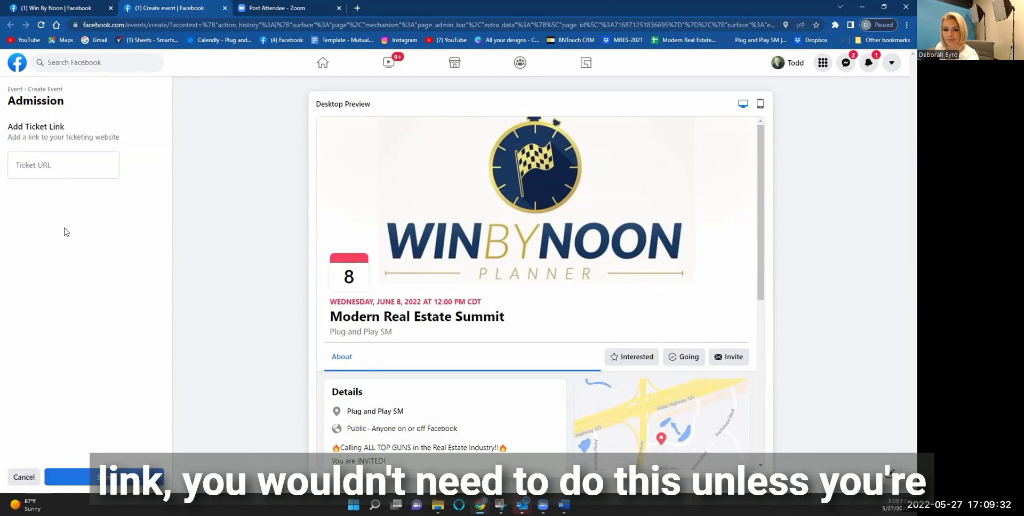
left_click(53, 168)
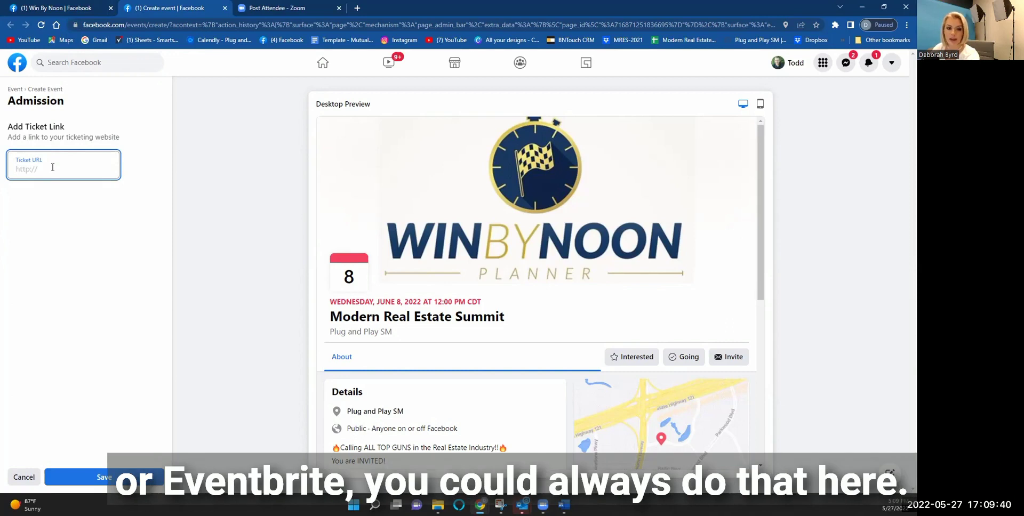
type("www.M")
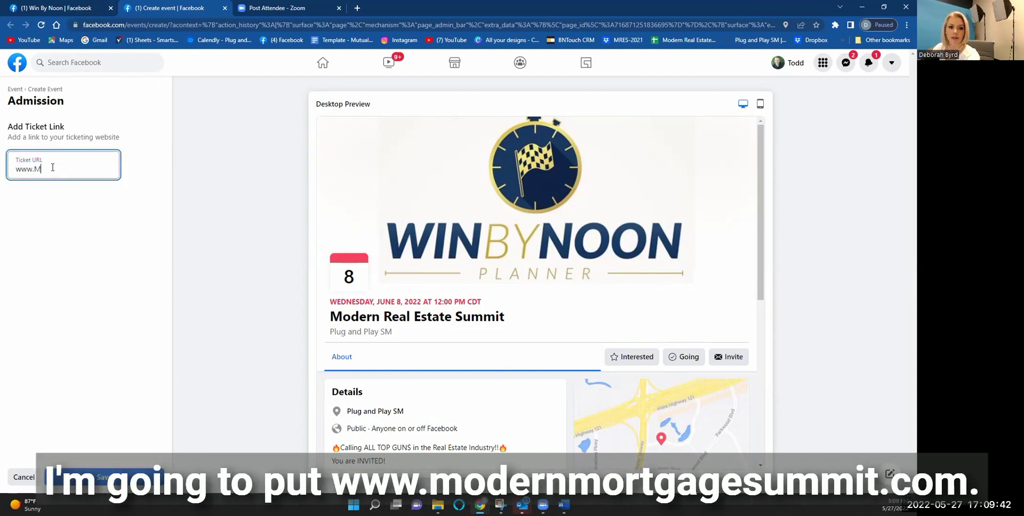
type("odernMortgageSummit.com")
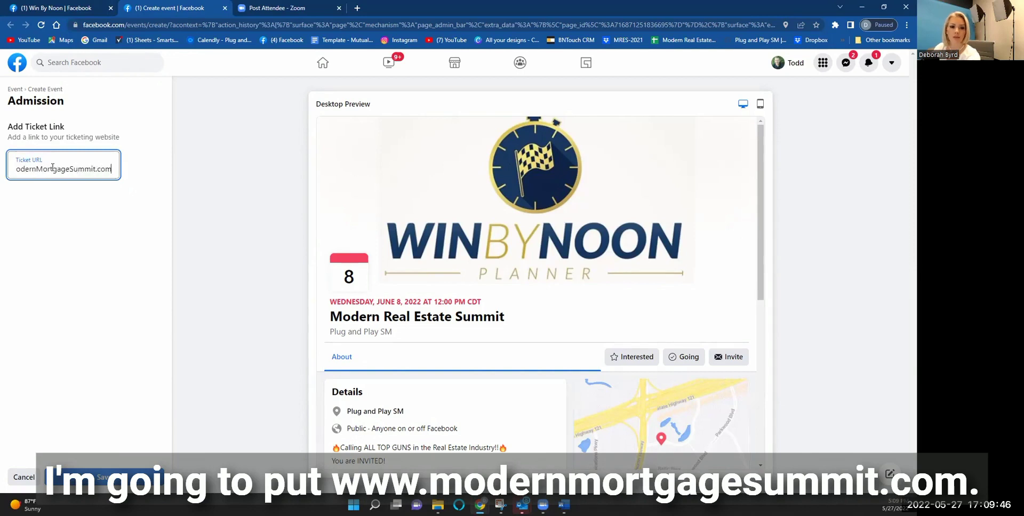
left_click(122, 478)
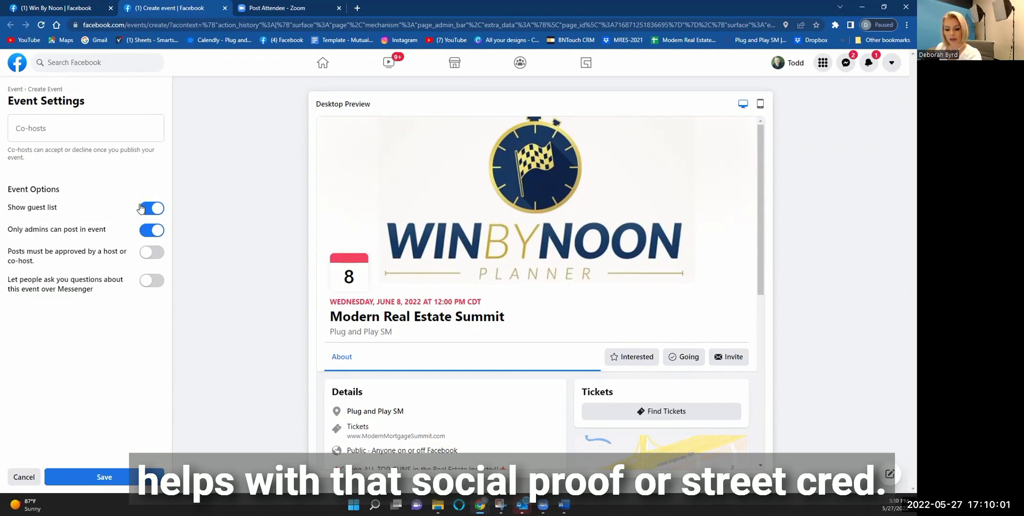
left_click(107, 477)
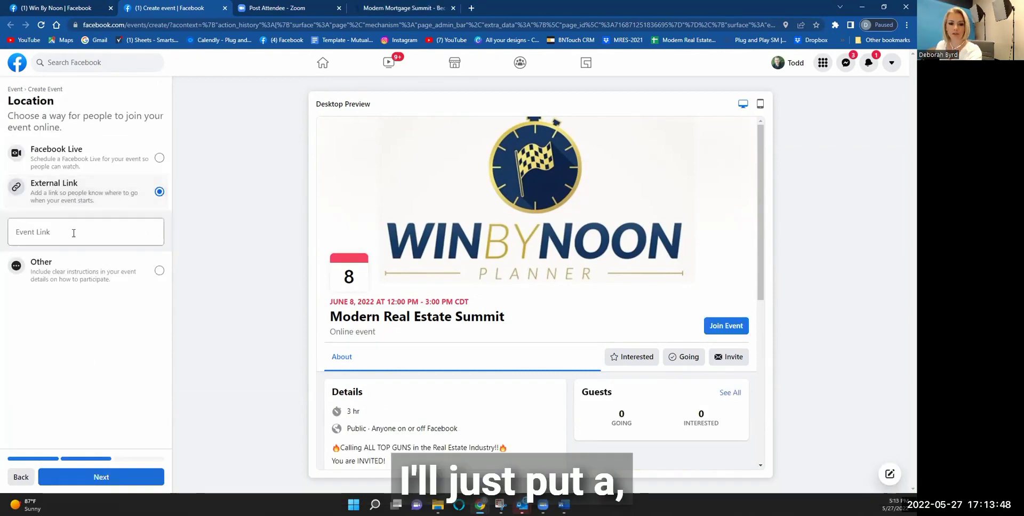
left_click(75, 235)
type("www.ModernMortgageSummit.com")
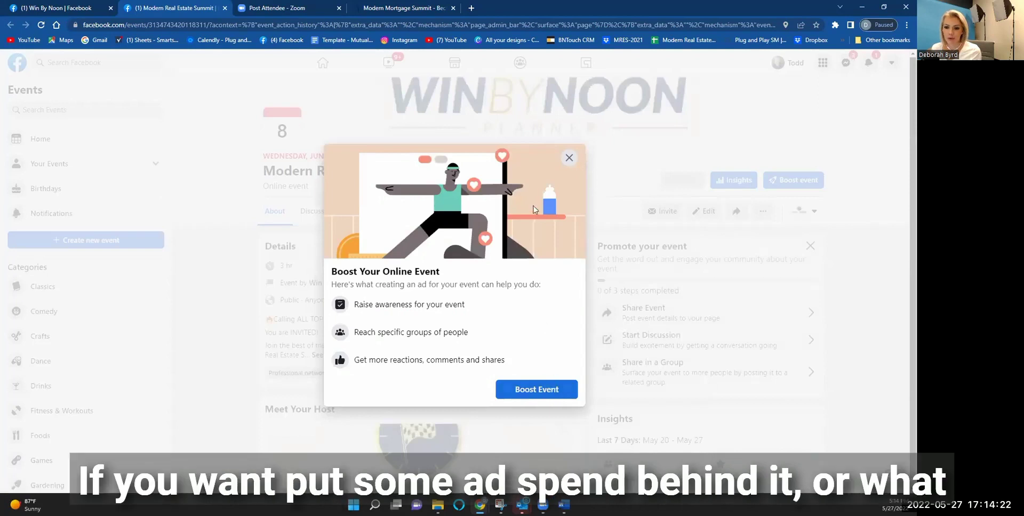
Step: Close the Boost Your Online Event offer, then browse the Invite friends list and close it unused
left_click(569, 158)
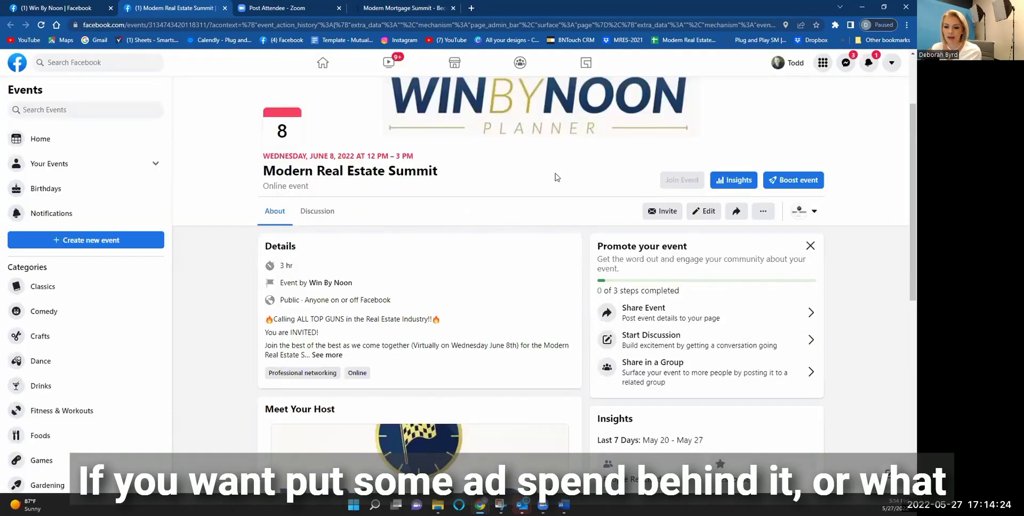
scroll(475, 310, "up", 3)
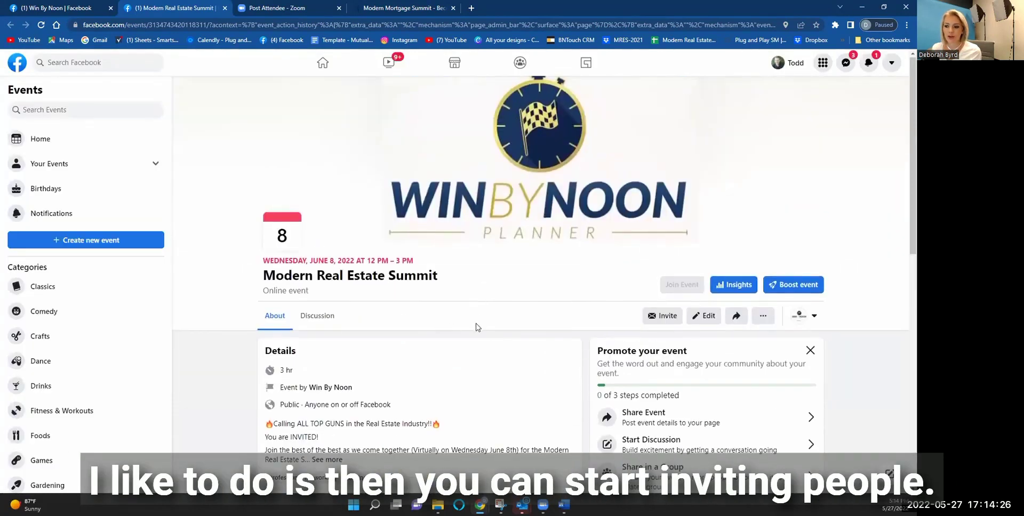
scroll(550, 288, "down", 3)
scroll(663, 226, "down", 1)
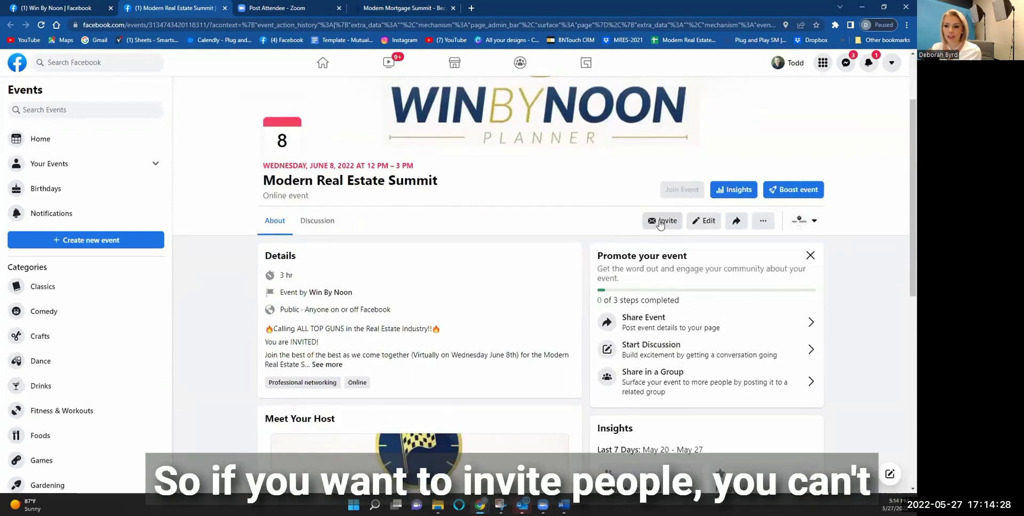
left_click(661, 223)
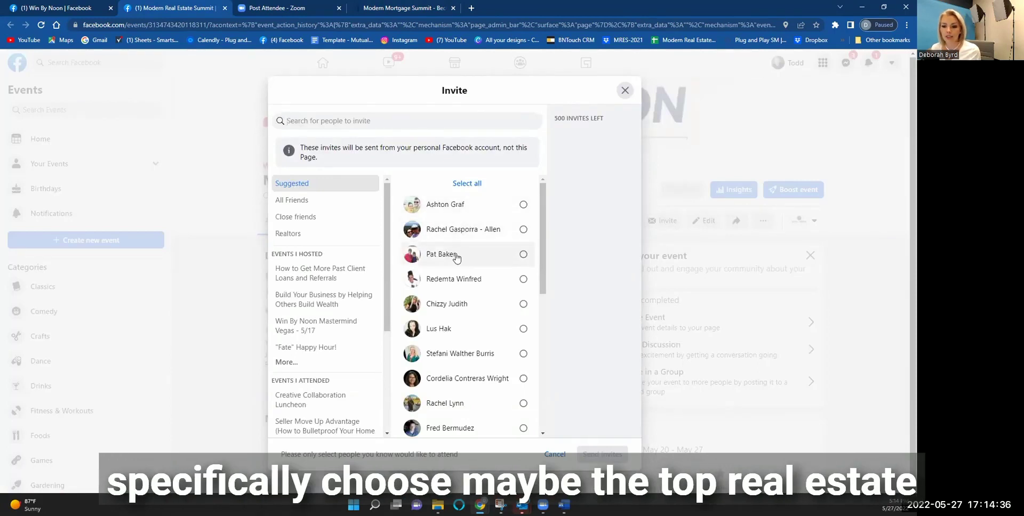
scroll(462, 274, "down", 5)
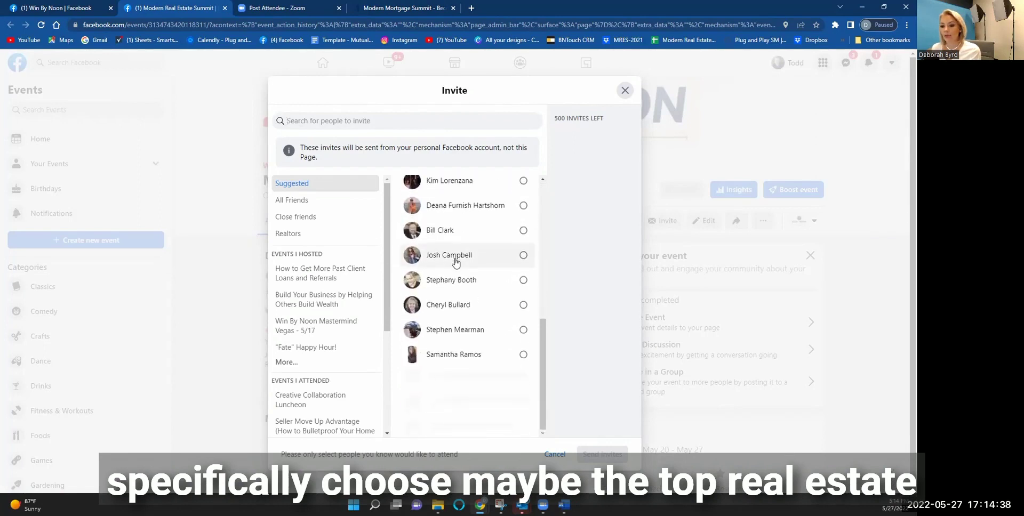
scroll(456, 261, "up", 1)
scroll(456, 261, "up", 4)
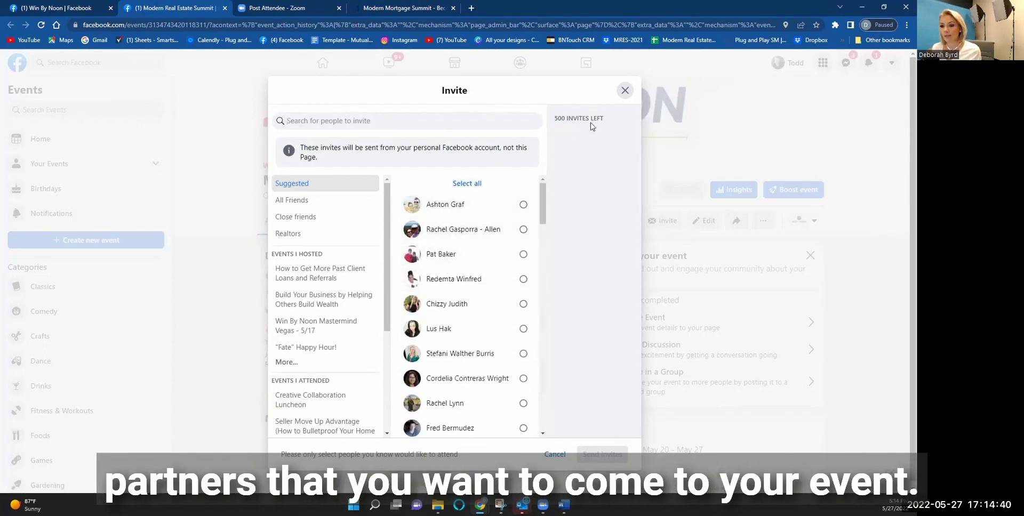
left_click(625, 92)
scroll(520, 288, "up", 2)
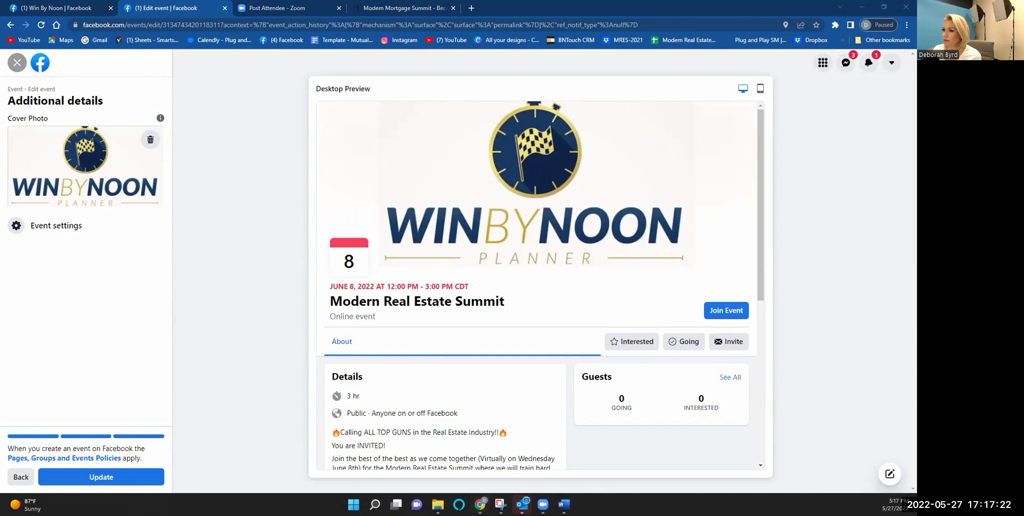
Step: Drop the 'YOU ARE INVITED!' summit speaker graphic in as the cover photo and update the event
left_click_drag(536, 240, 78, 156)
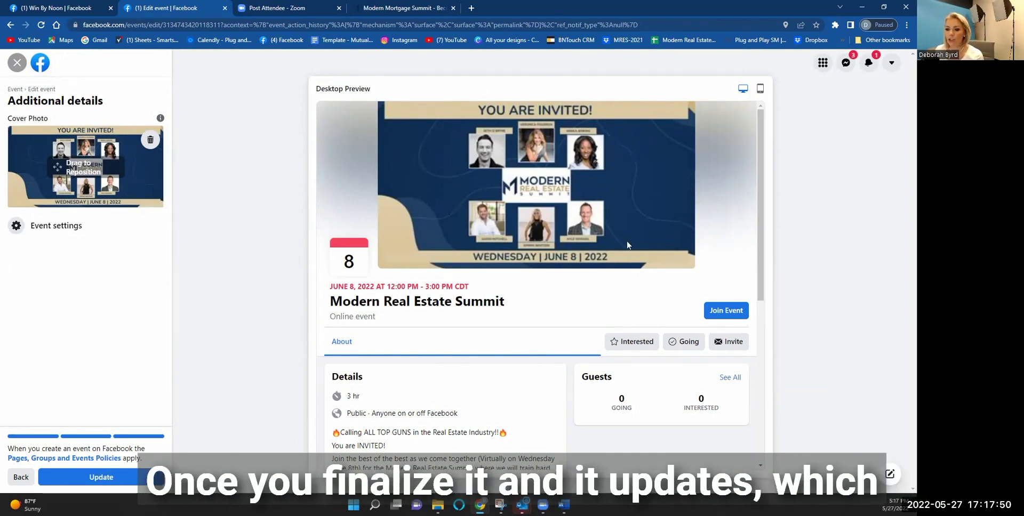
left_click(106, 478)
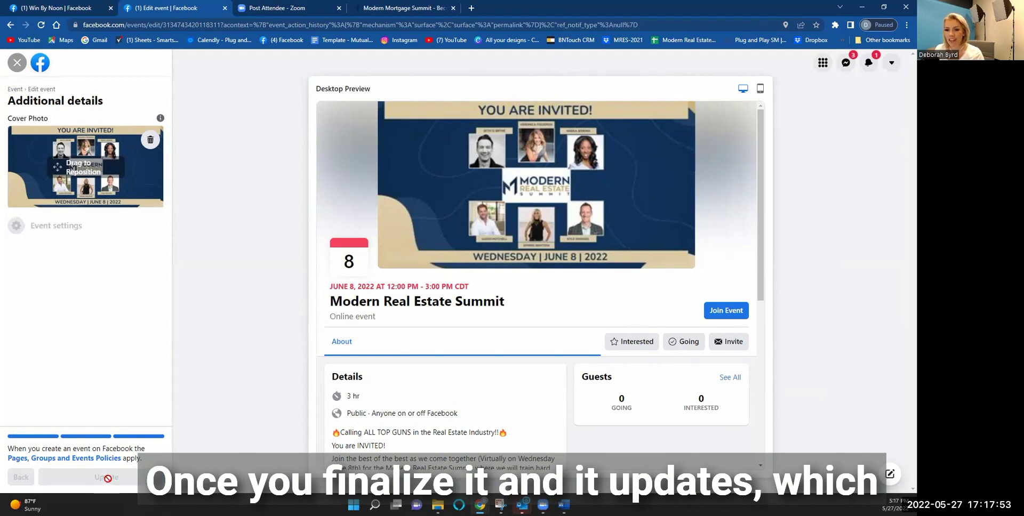